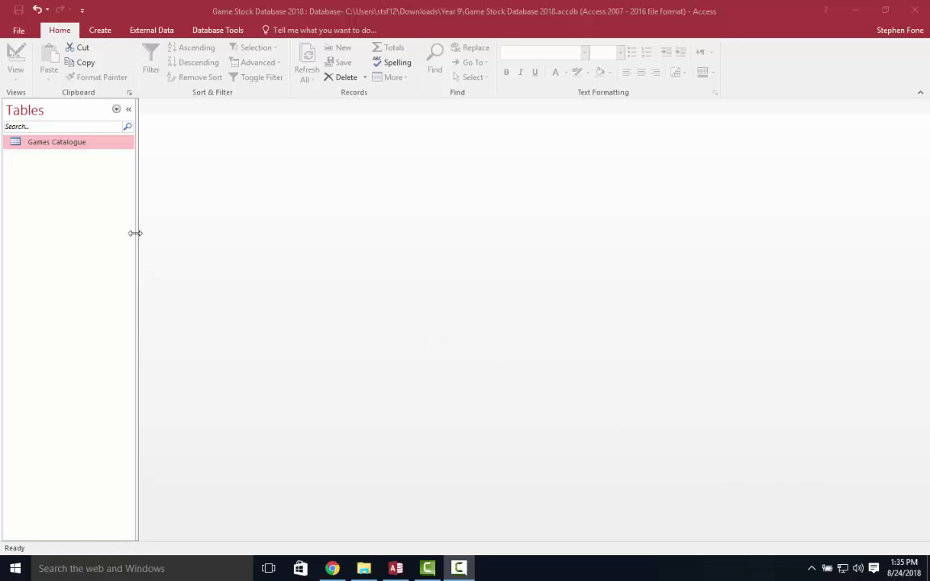
Step: Create a new table, switch it to Design View and save it as Customers
click(100, 32)
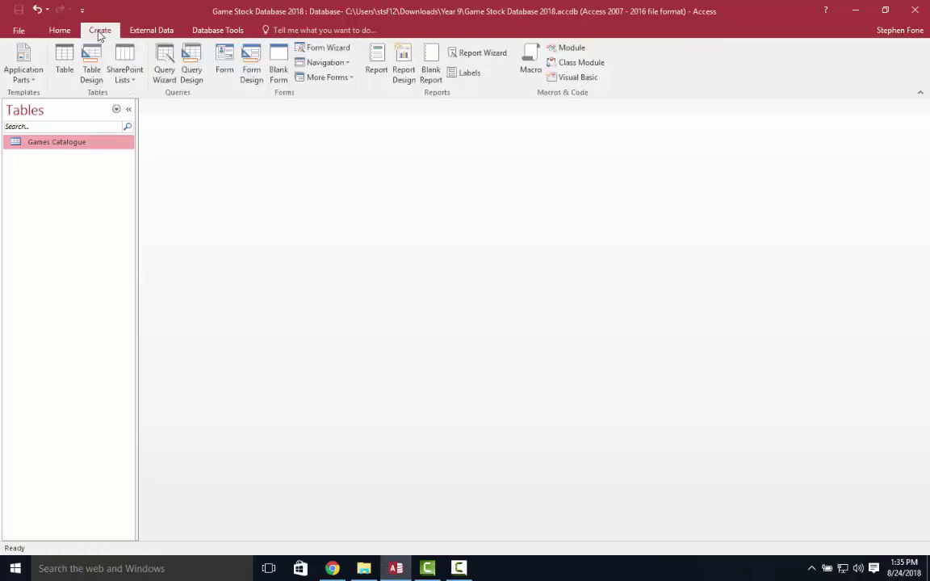
click(65, 58)
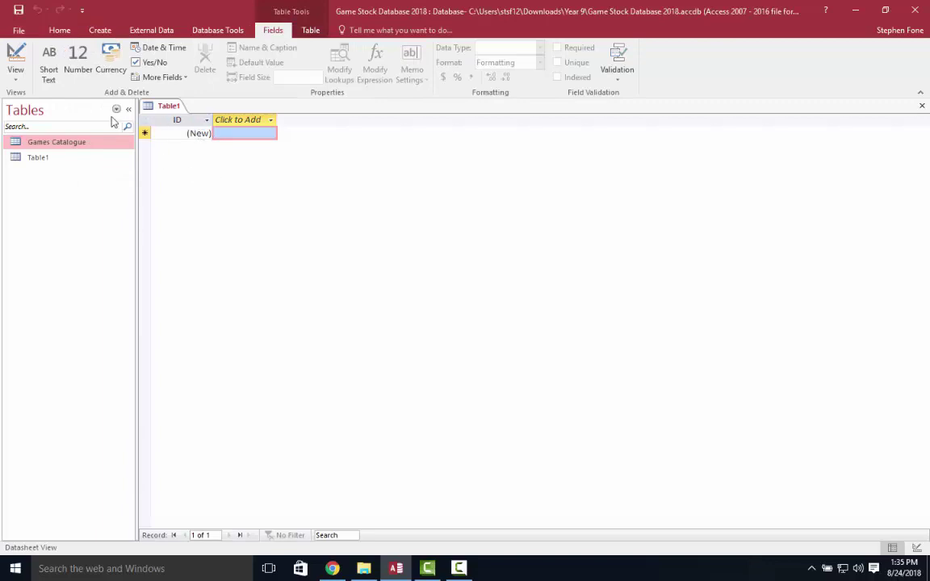
click(17, 60)
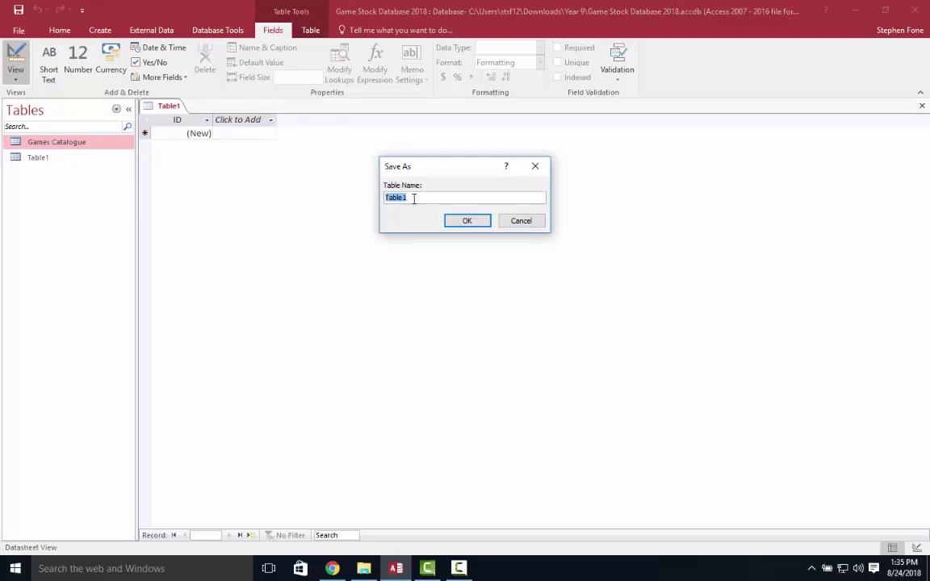
text(Customers)
click(467, 221)
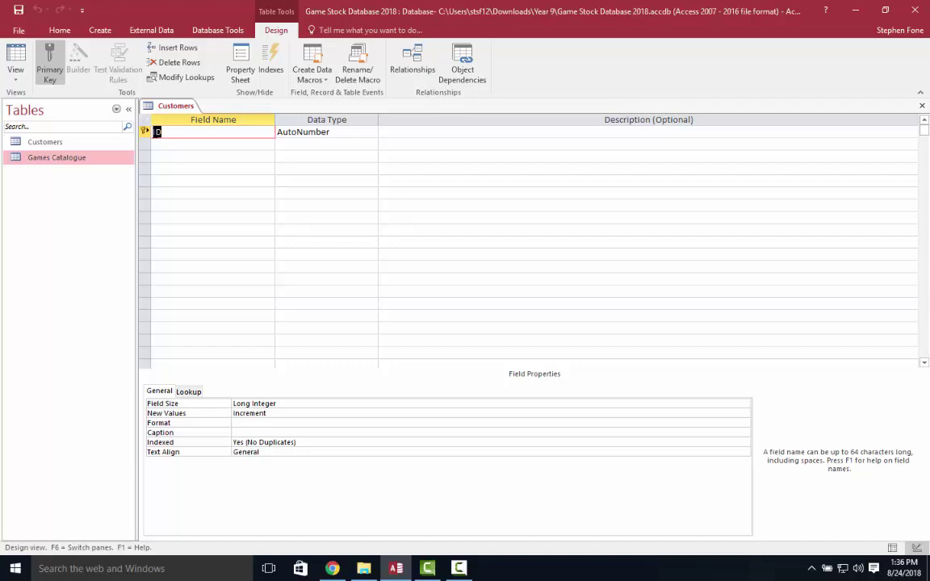
Step: Rename the Customers table's ID field as Customer ID
click(154, 132)
text(Custm)
key(BackSpace)
text(omer)
Step: Add a First Name field with the Short Text data type below Customer ID
click(234, 146)
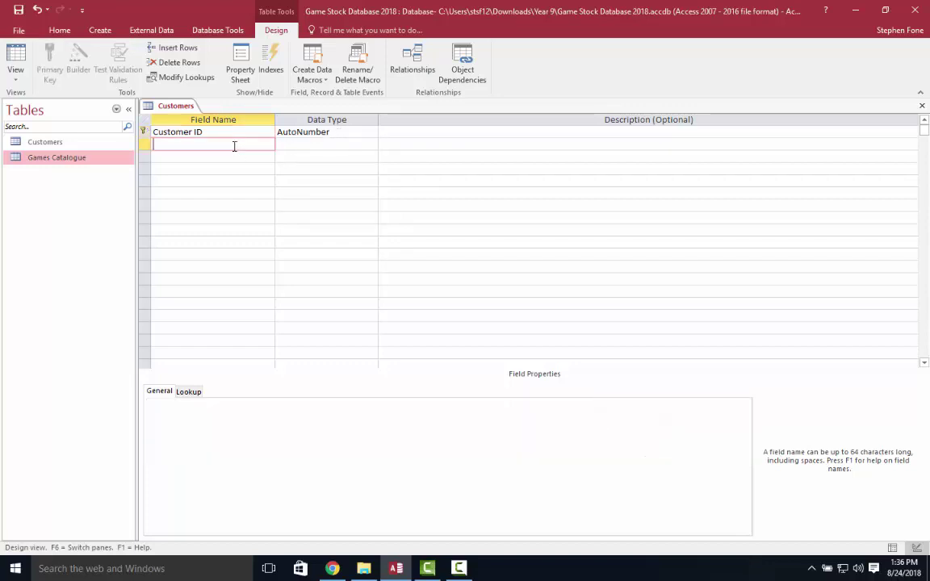
text(F)
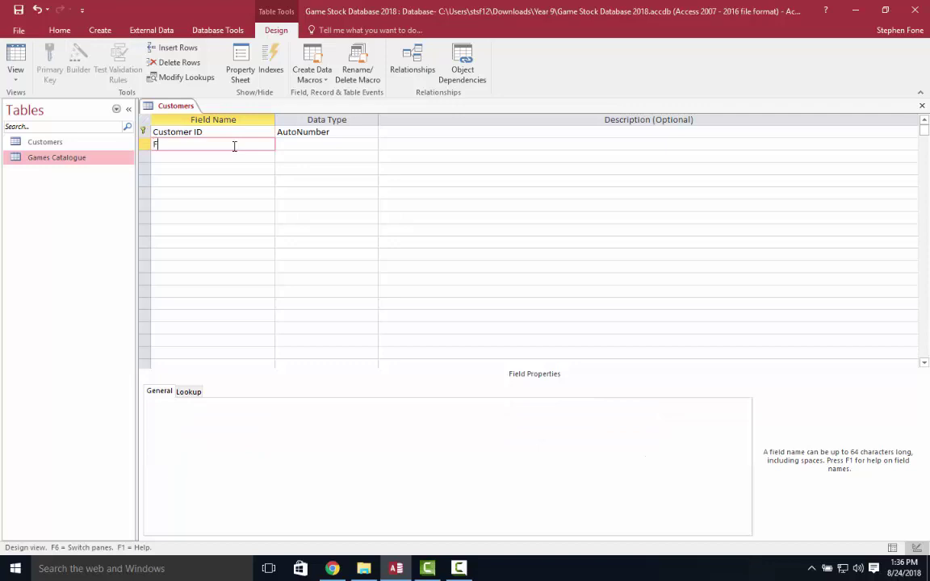
text(irst name)
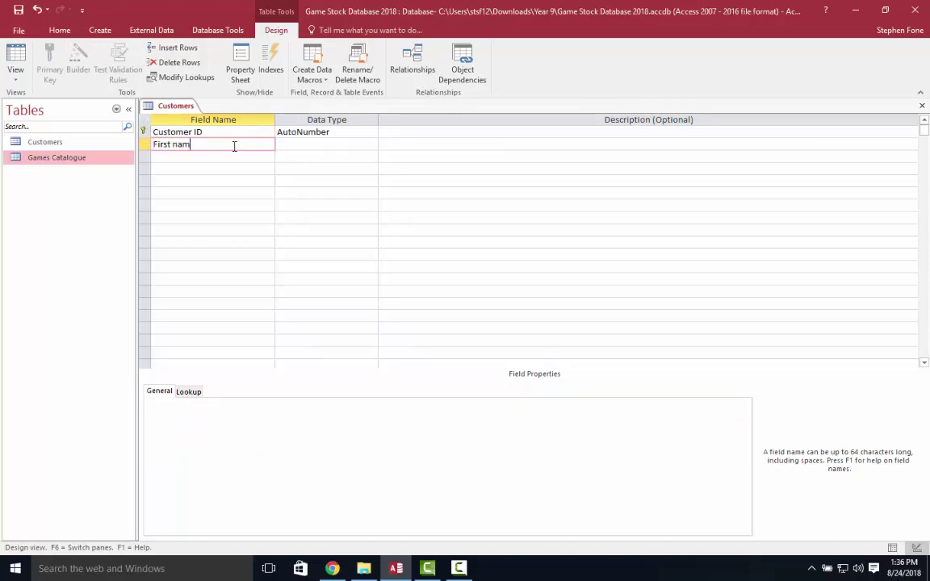
key(Left)
key(Left)
key(Left)
key(BackSpace)
text(N)
click(307, 144)
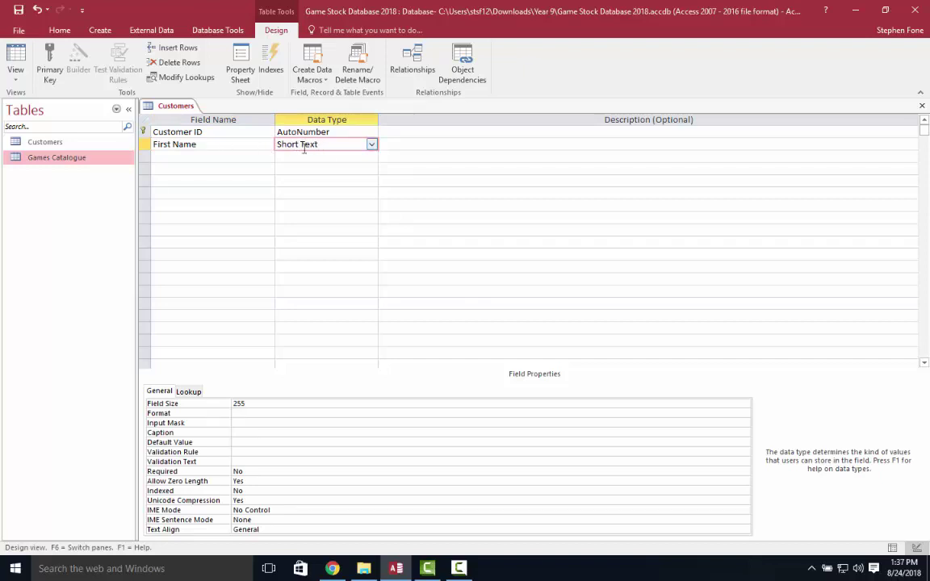
Step: Add a Last Name field with the Short Text data type below First Name
click(217, 159)
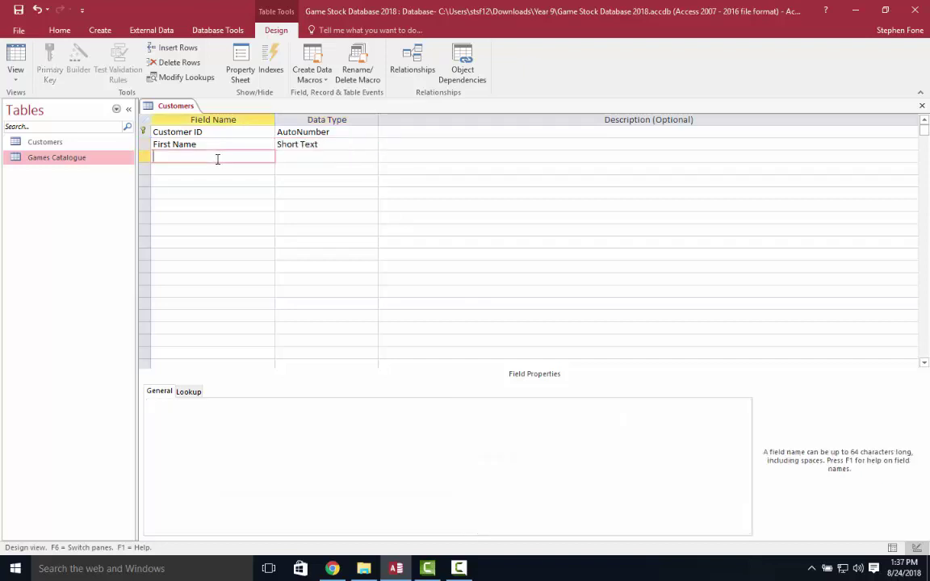
text(Last)
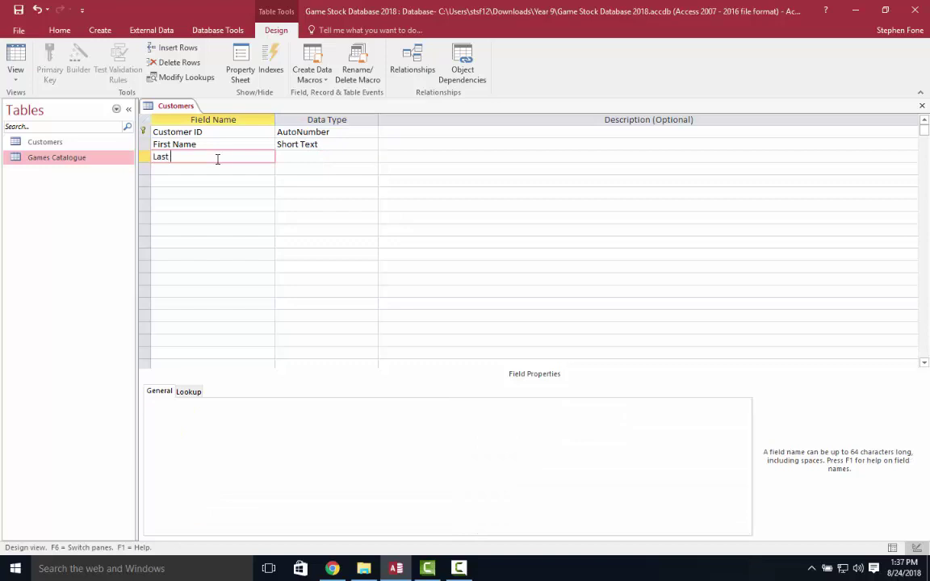
text( Name)
key(Tab)
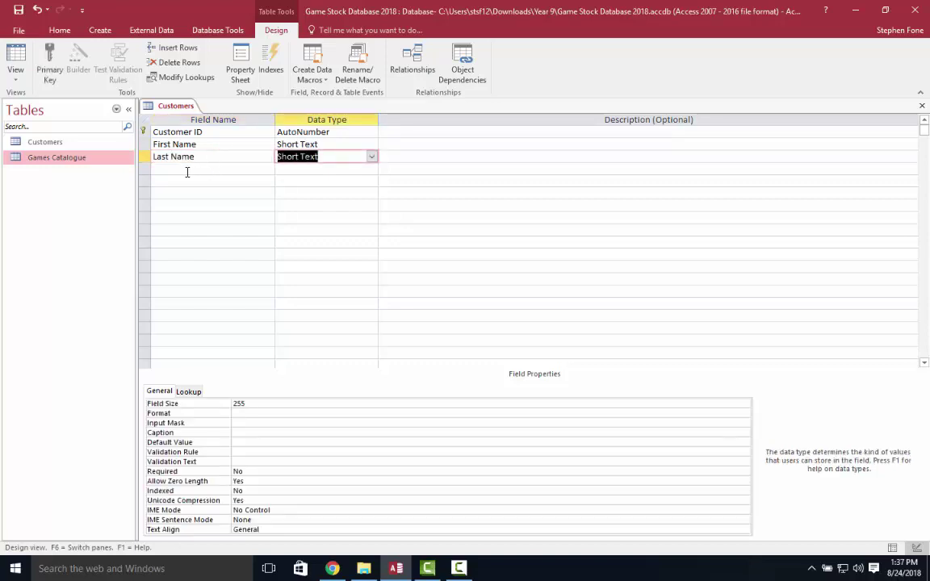
Step: Add Street and City fields below Last Name, both with the Short Text data type
click(186, 172)
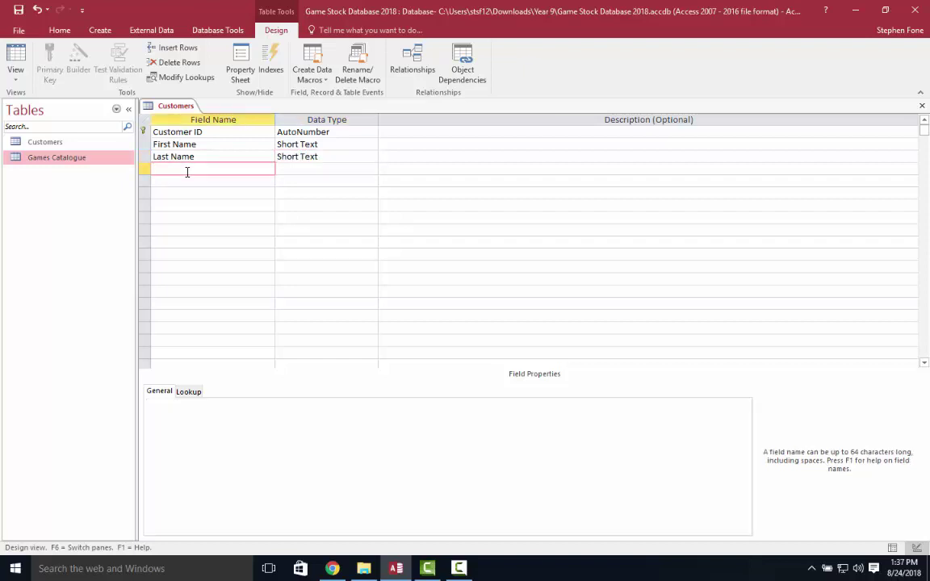
text(Street)
key(Tab)
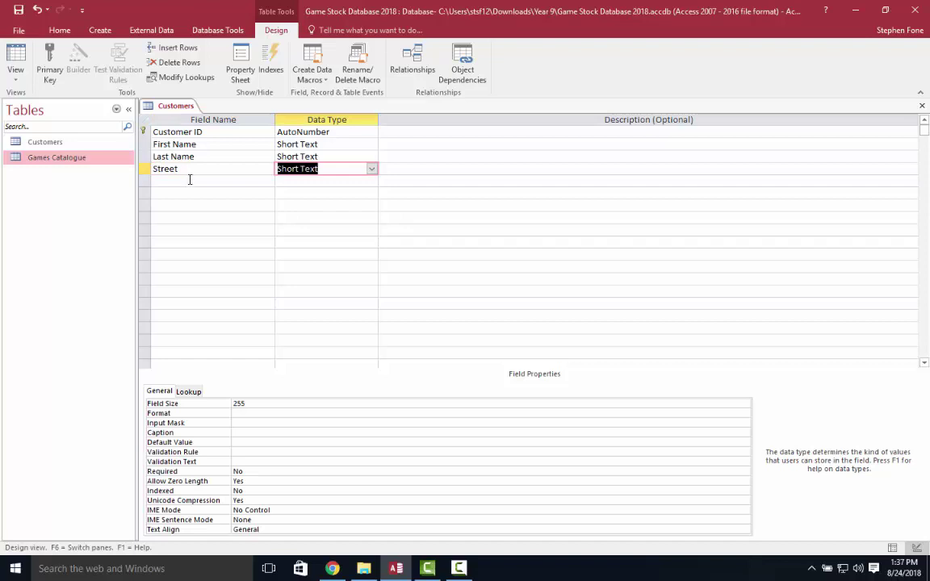
click(171, 181)
text(C)
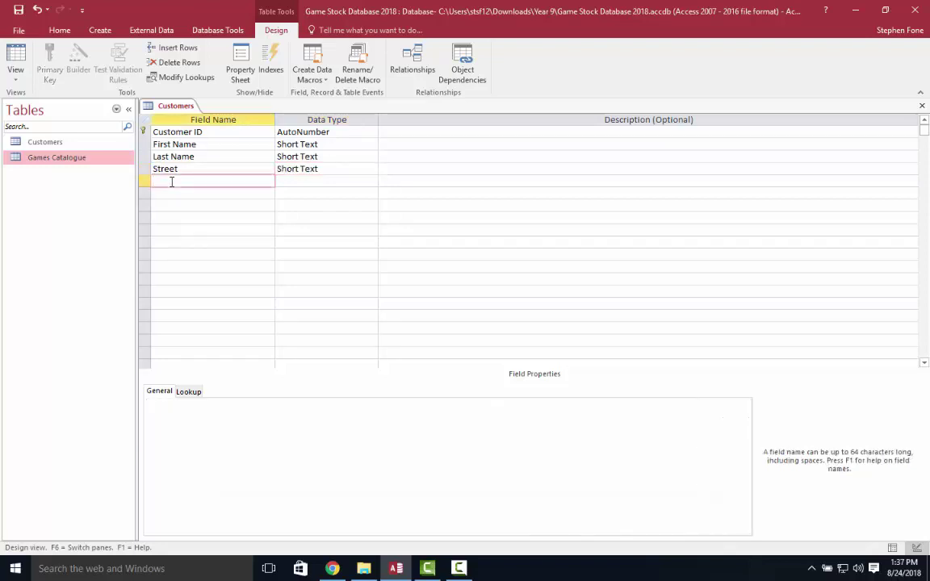
text(ity)
key(Tab)
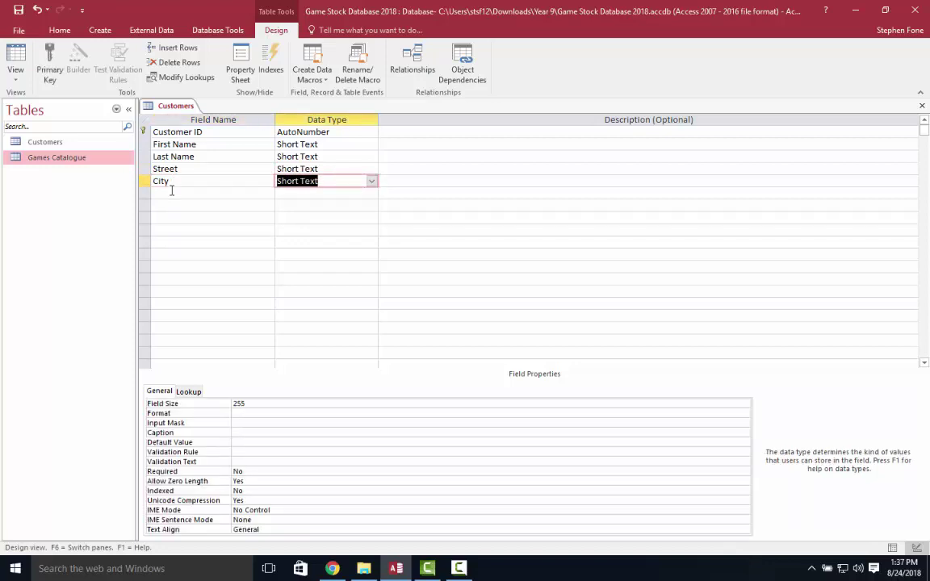
Step: Add a Postcode field below City, keeping Short Text as its data type
click(168, 191)
text(P)
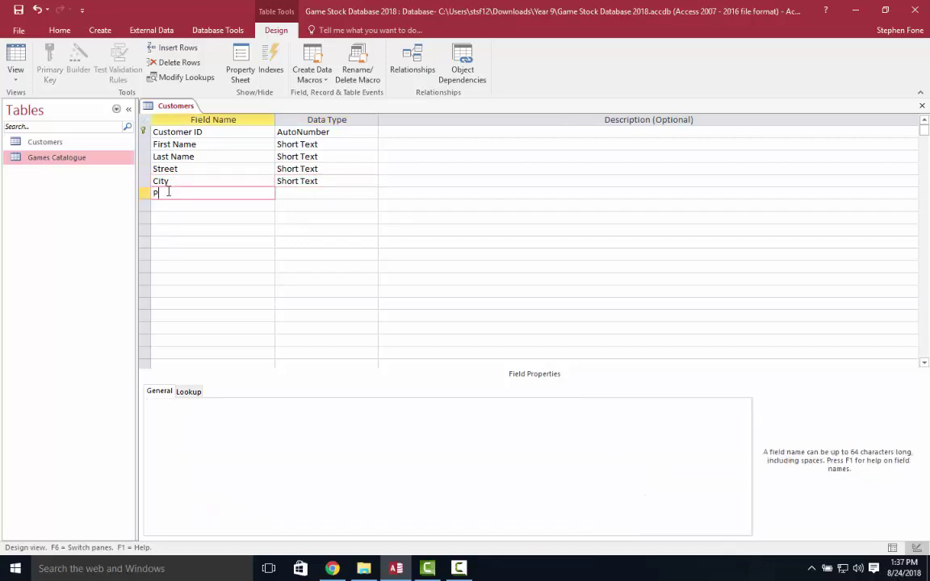
text(ostcode)
click(324, 193)
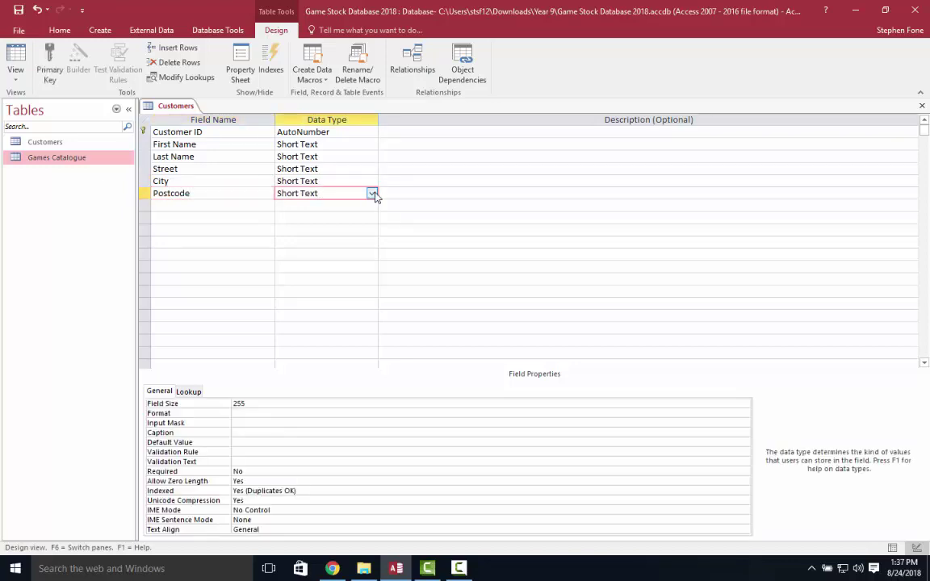
click(371, 193)
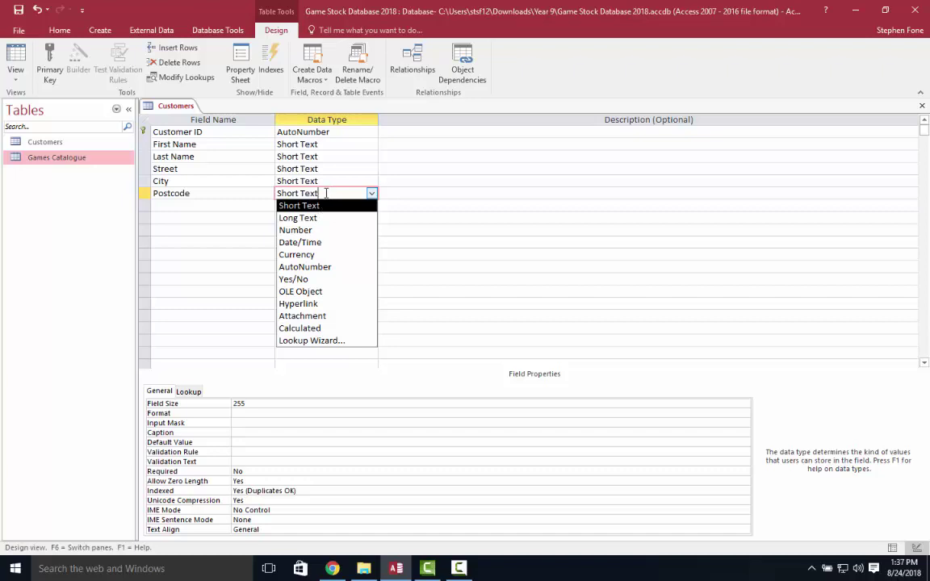
click(394, 204)
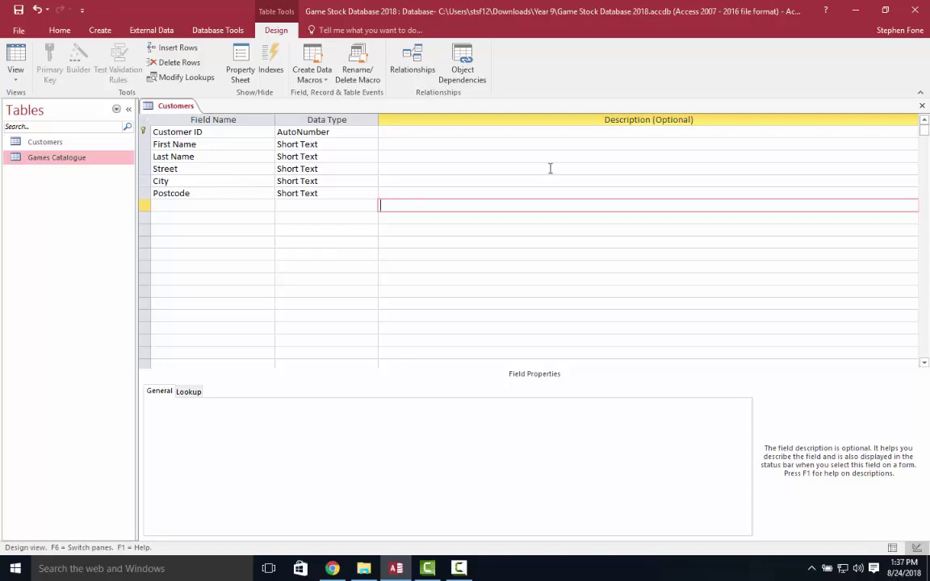
Step: Close the Customers table, saving its design changes
click(923, 107)
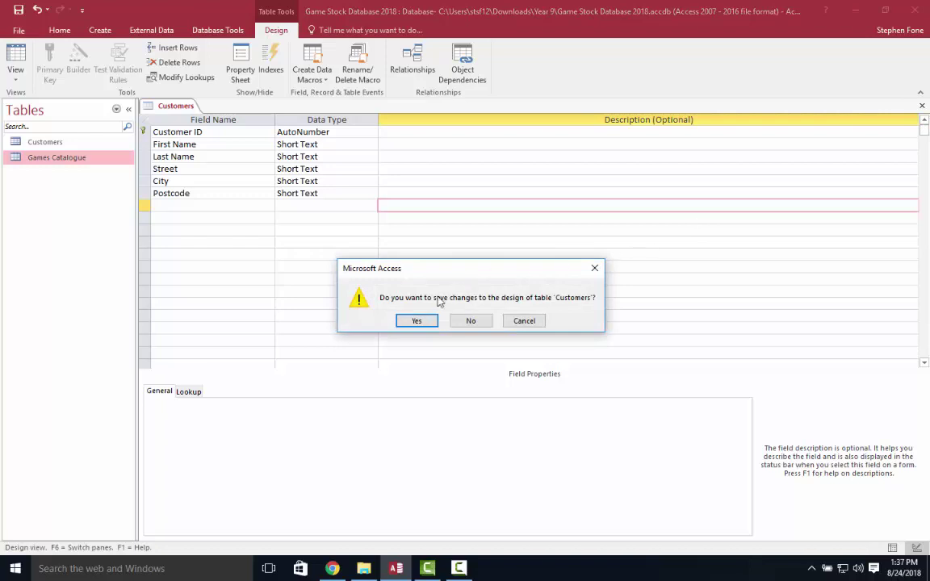
click(417, 321)
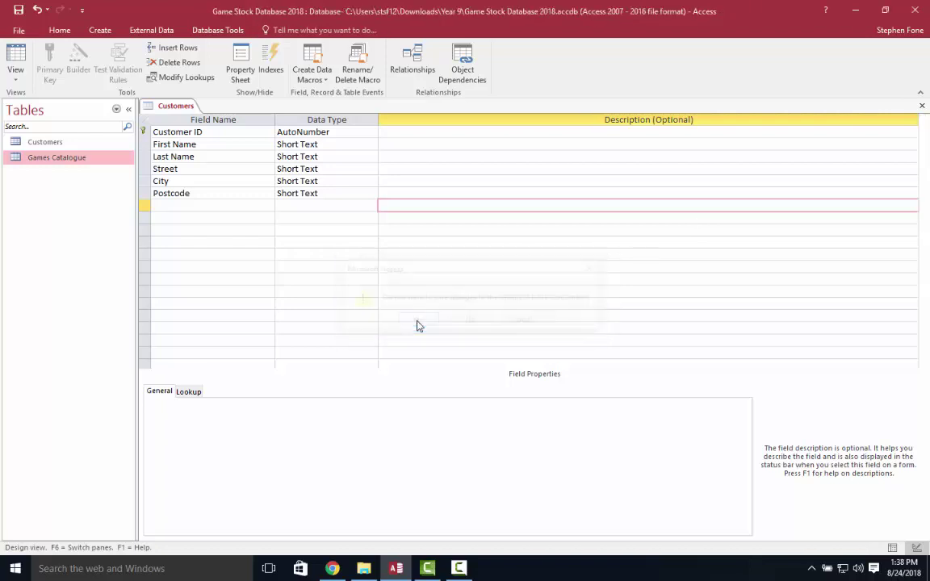
click(49, 145)
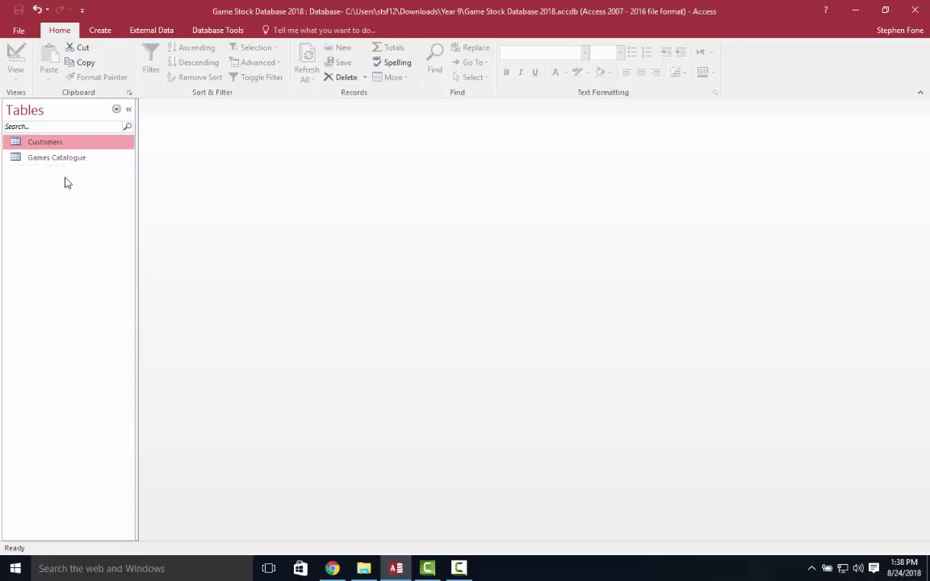
Step: Create another new table, switch it to Design View and save it as Orders
click(101, 32)
click(63, 50)
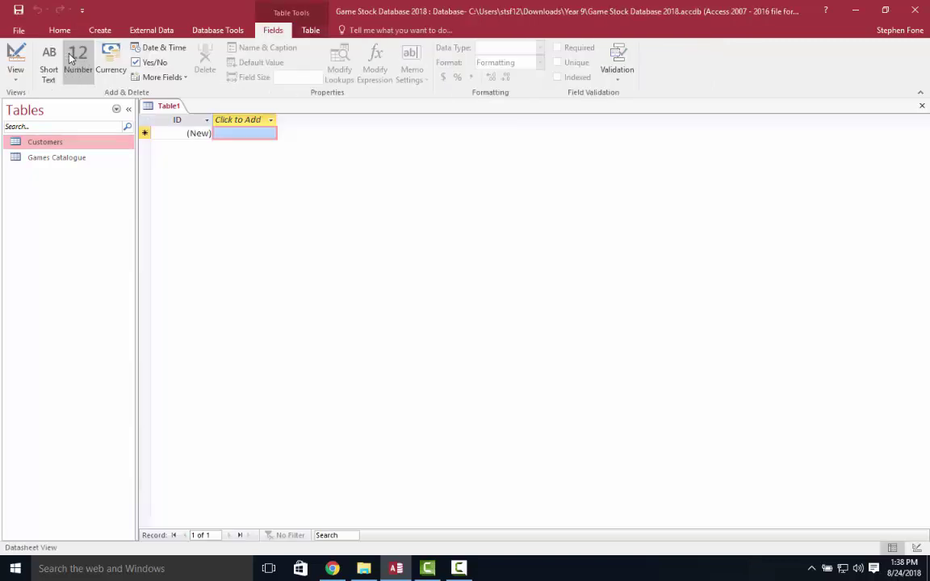
click(15, 57)
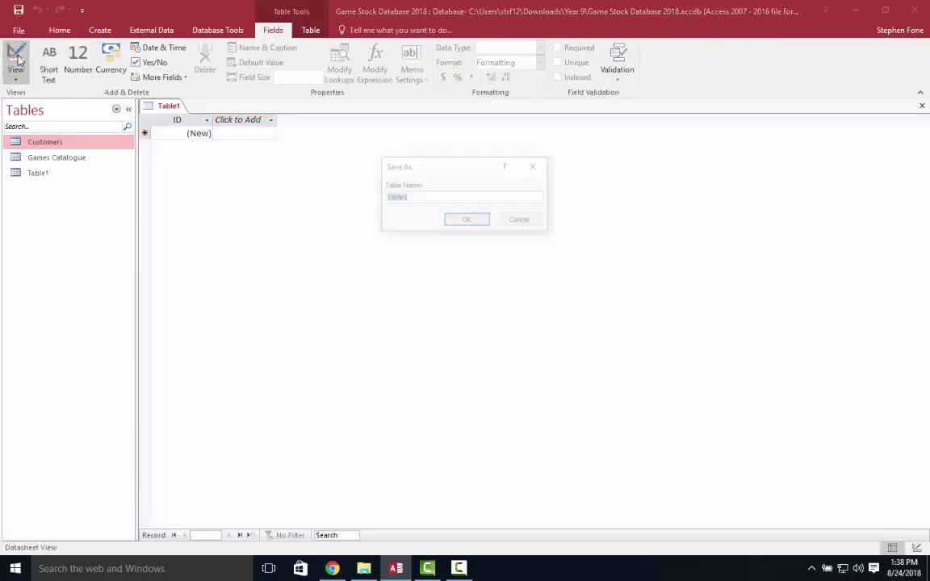
text(Or)
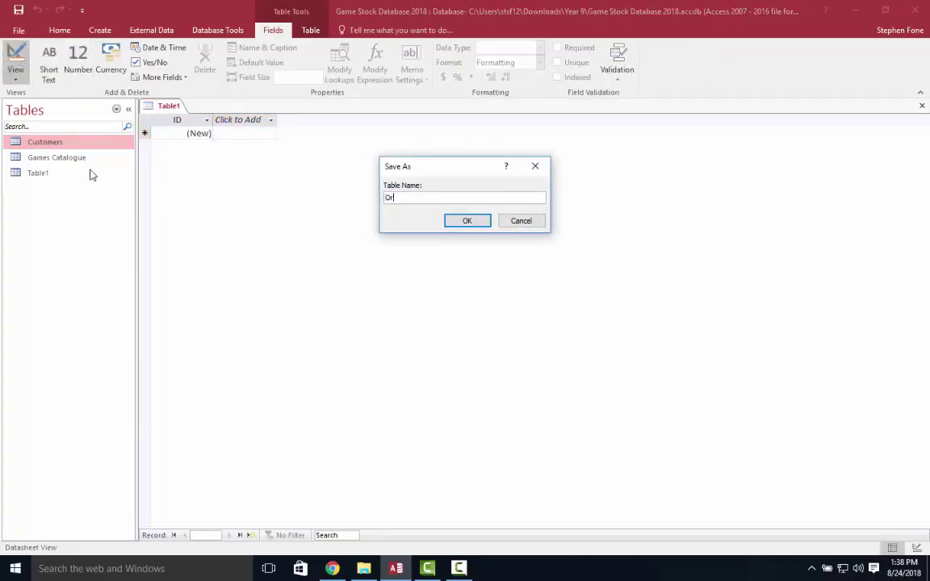
text(ders)
click(467, 222)
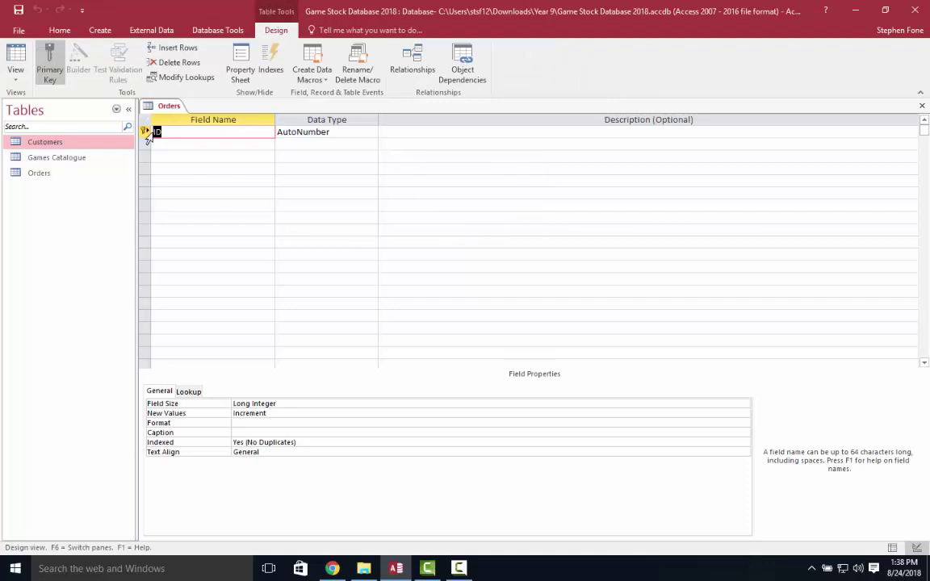
Step: Rename the Orders table's ID field as Order ID and add a Customer ID field with the Number data type
click(155, 131)
text(Order)
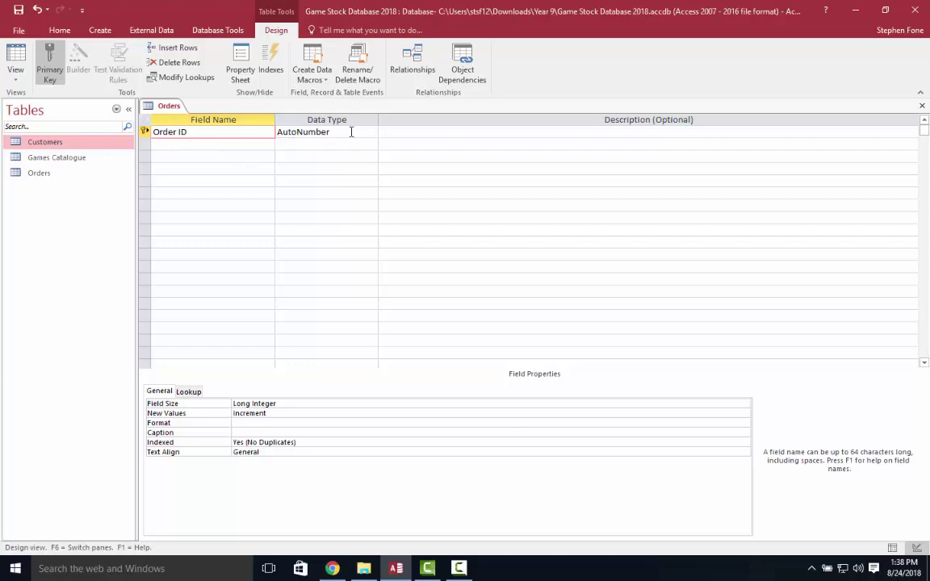
click(181, 144)
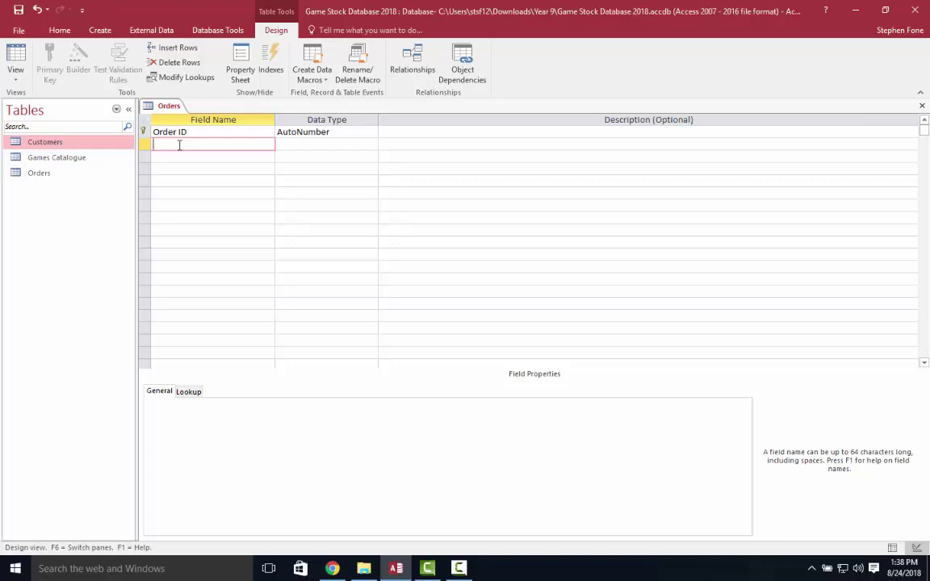
text(Customer ID)
click(318, 144)
click(372, 145)
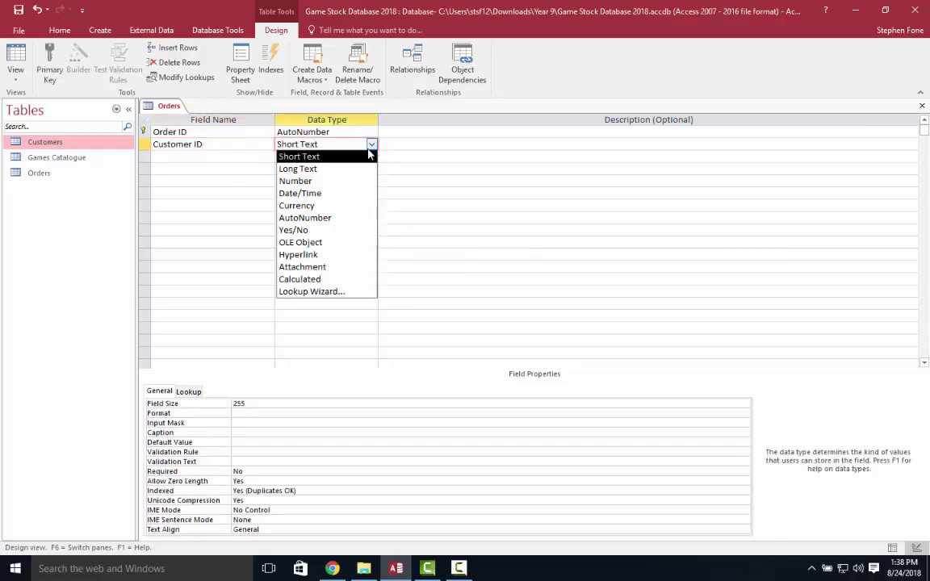
click(331, 179)
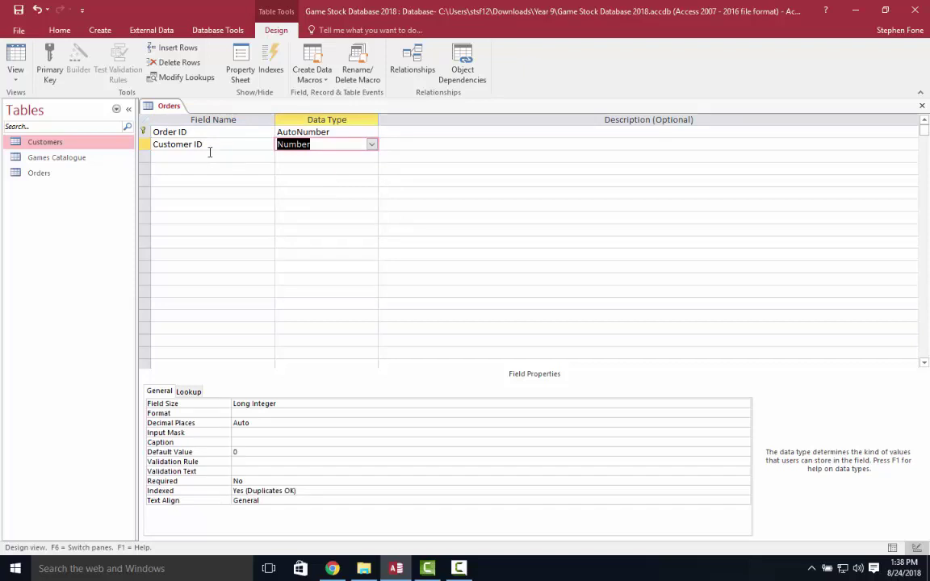
Step: Add a Game ID field below Customer ID with the Number data type
click(167, 158)
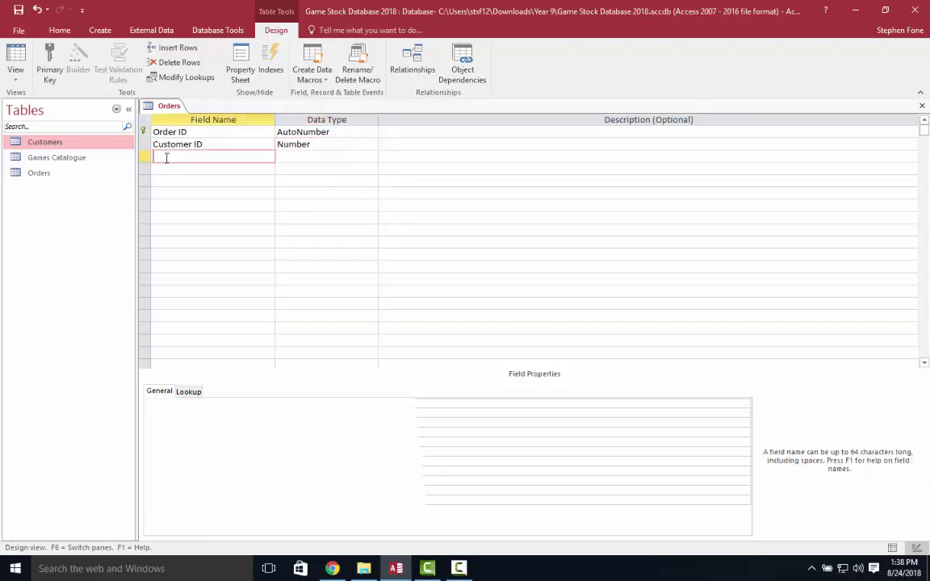
text(G)
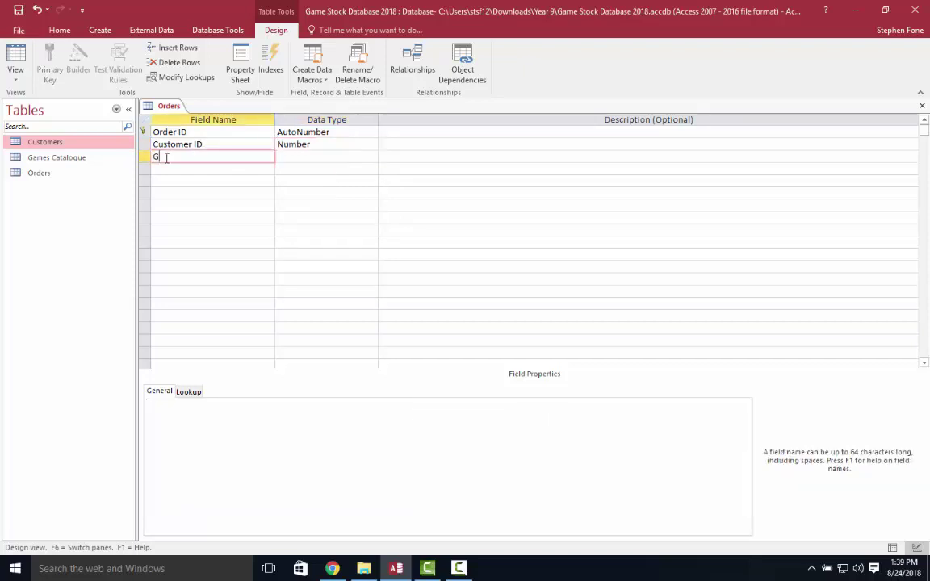
text(ame ID)
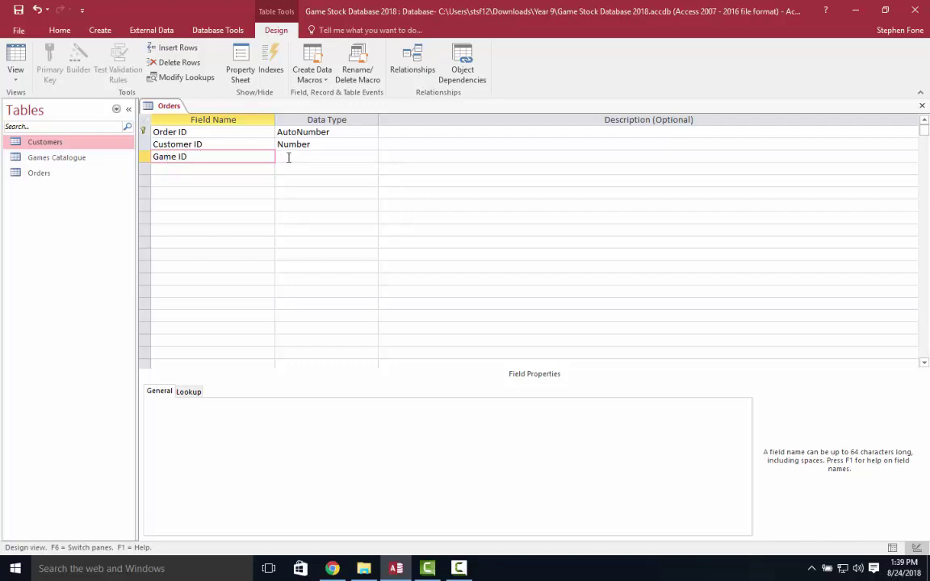
click(288, 157)
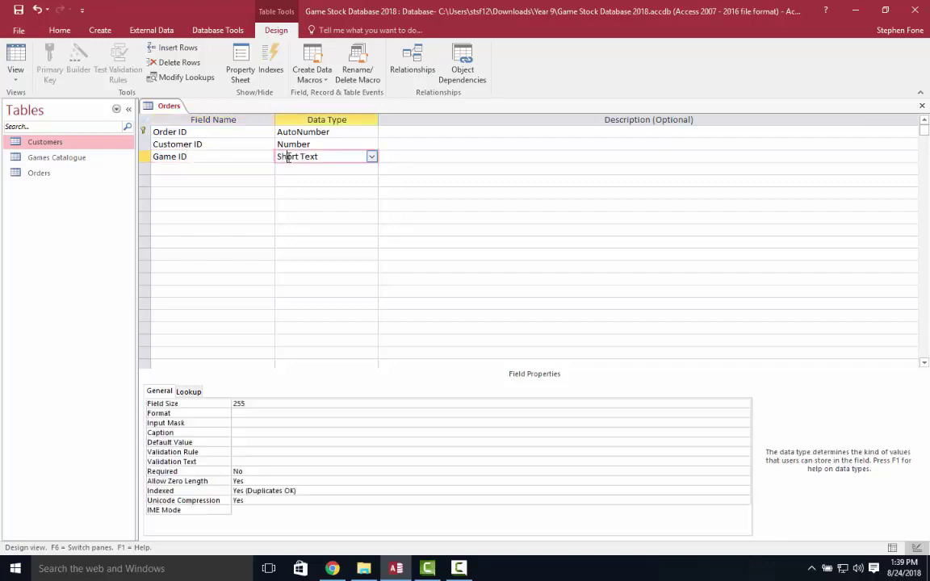
click(371, 157)
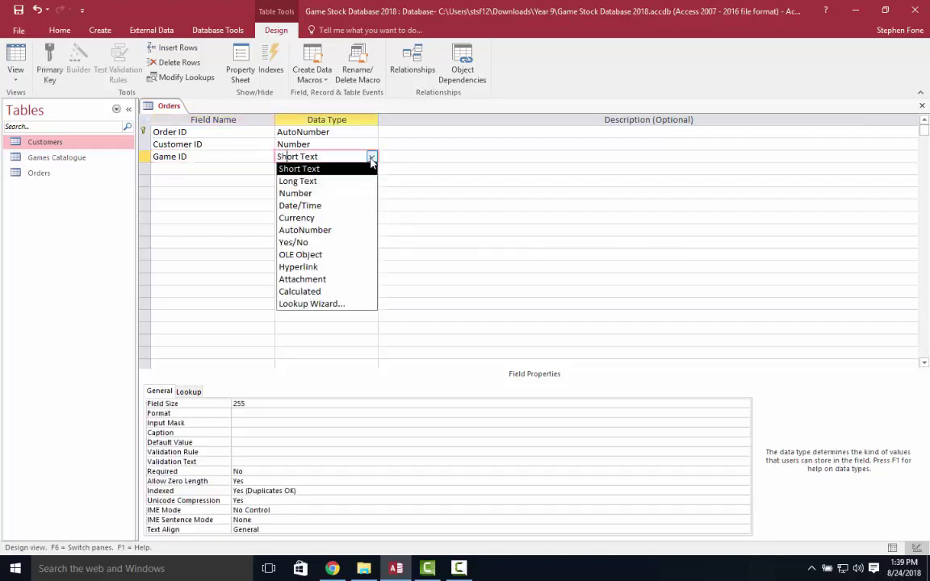
click(330, 194)
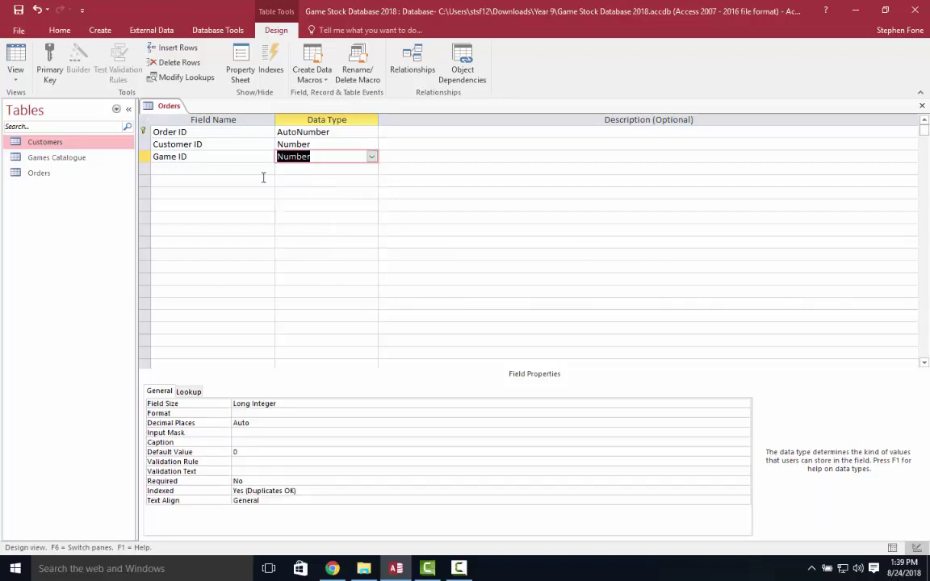
Step: Add an Order Date field with the Date/Time data type and close the Orders table, saving its design changes
click(190, 167)
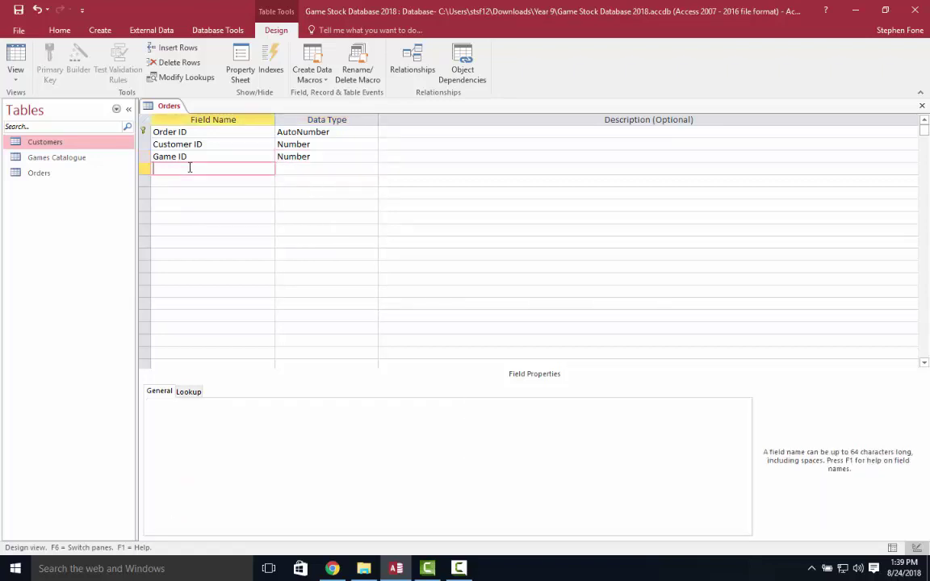
text(Order Date)
click(368, 170)
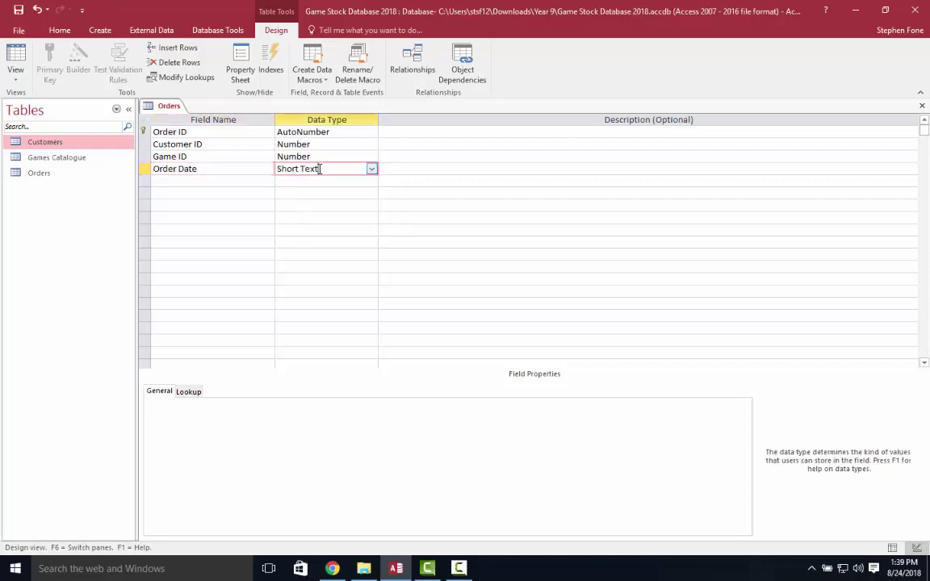
click(371, 169)
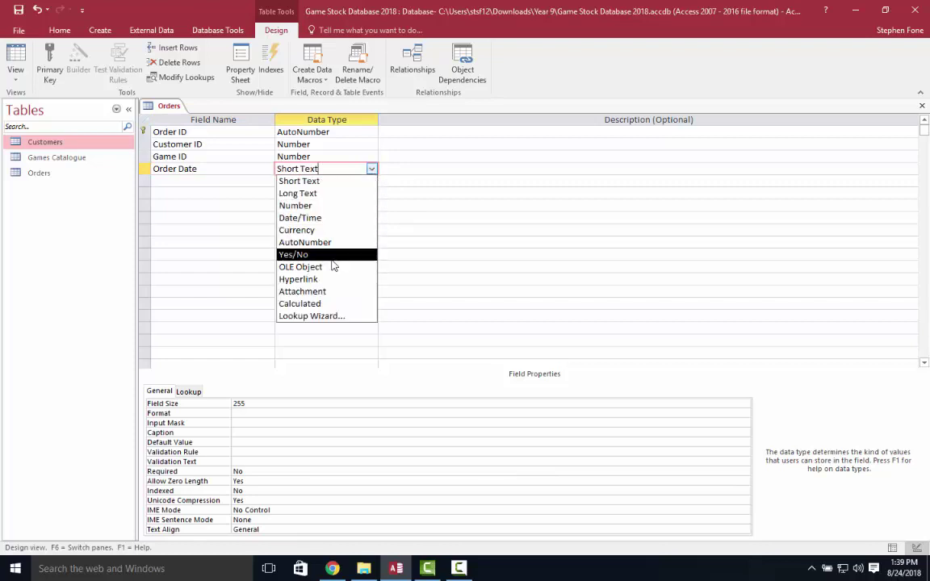
click(300, 218)
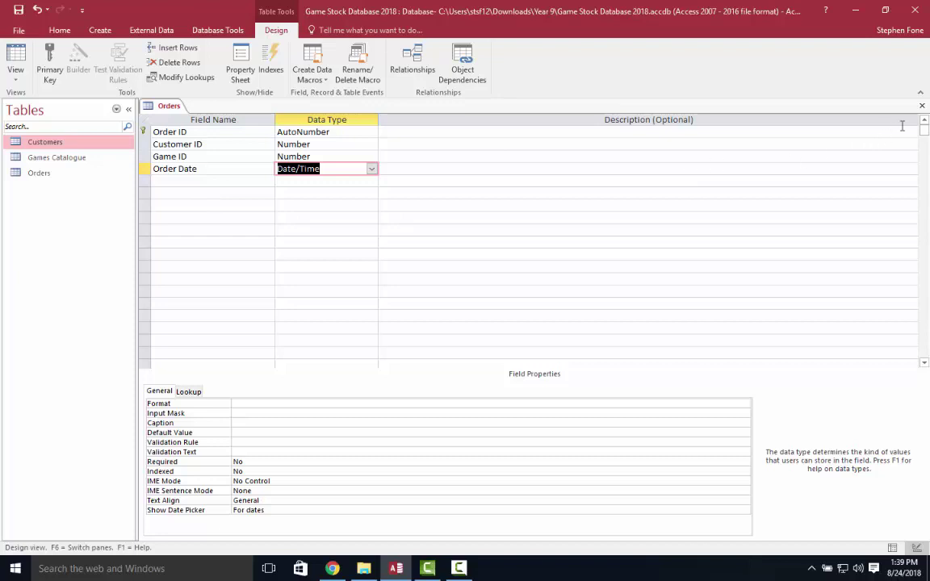
click(921, 106)
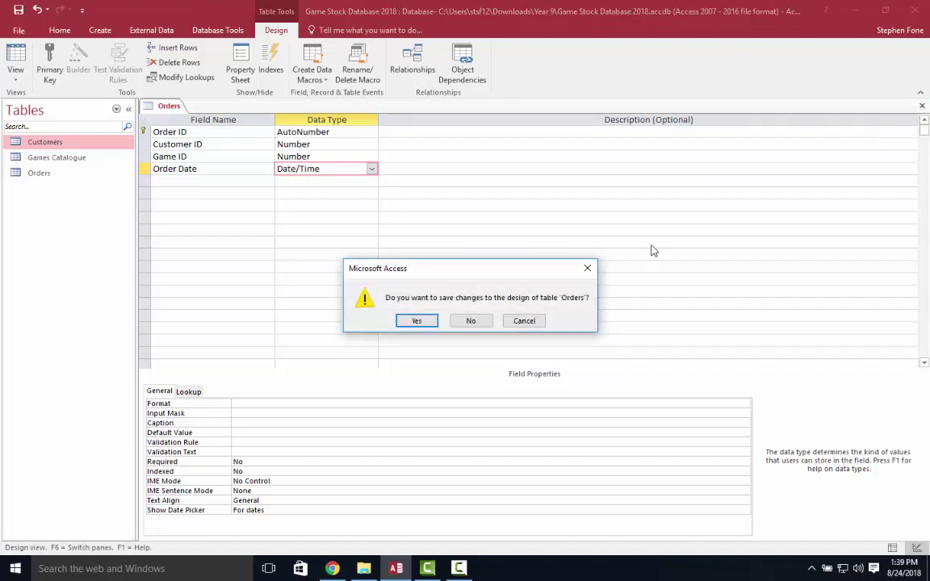
click(416, 321)
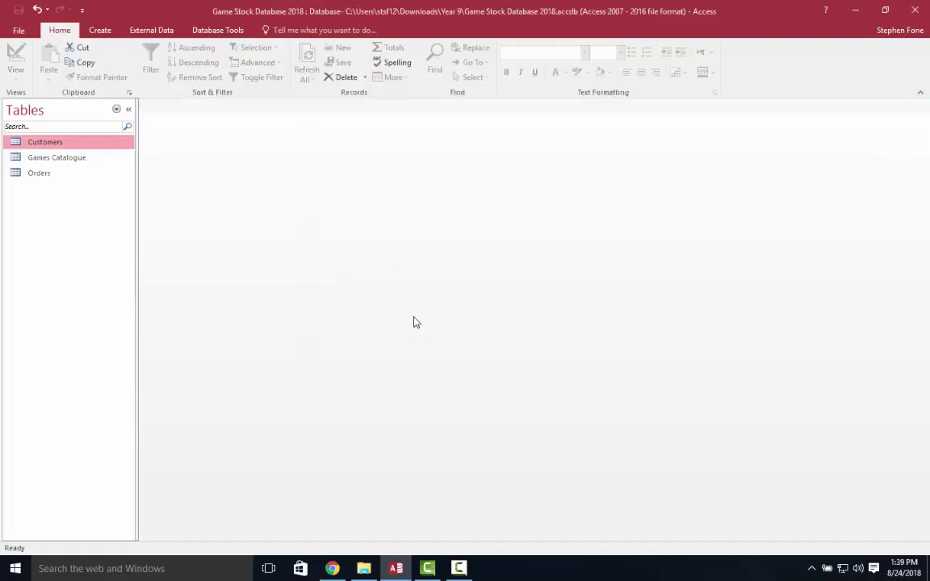
click(50, 158)
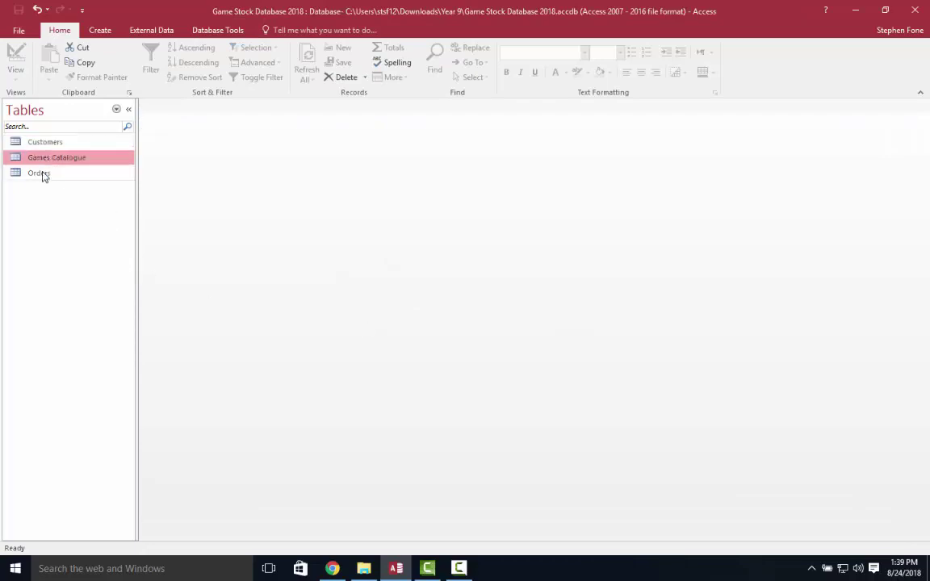
click(42, 173)
click(45, 141)
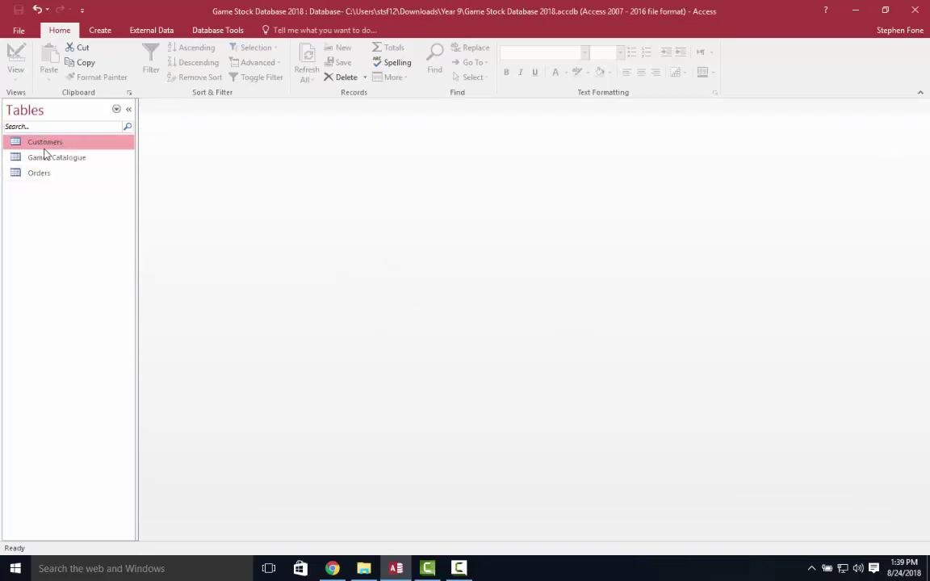
click(44, 157)
click(42, 173)
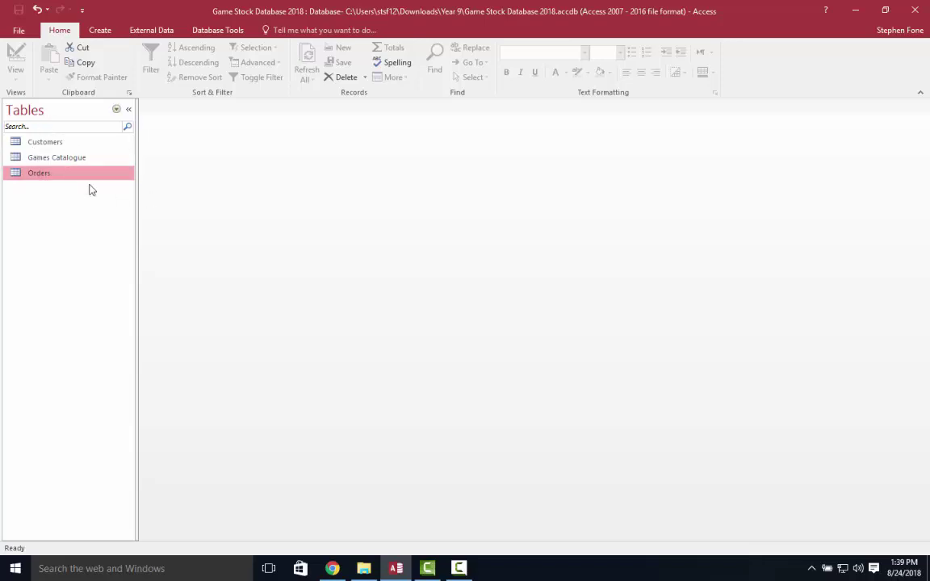
Step: Open the Save As options for the database
click(23, 36)
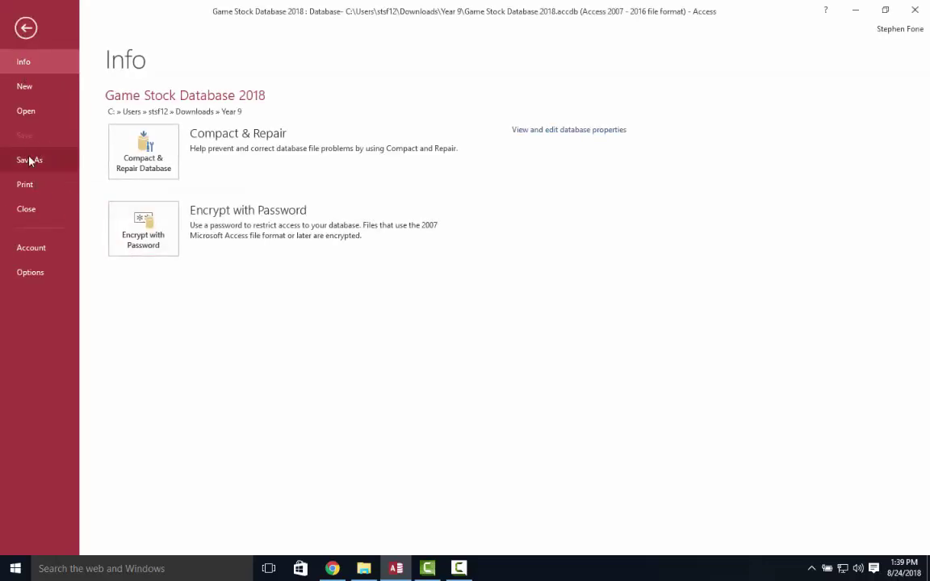
click(26, 163)
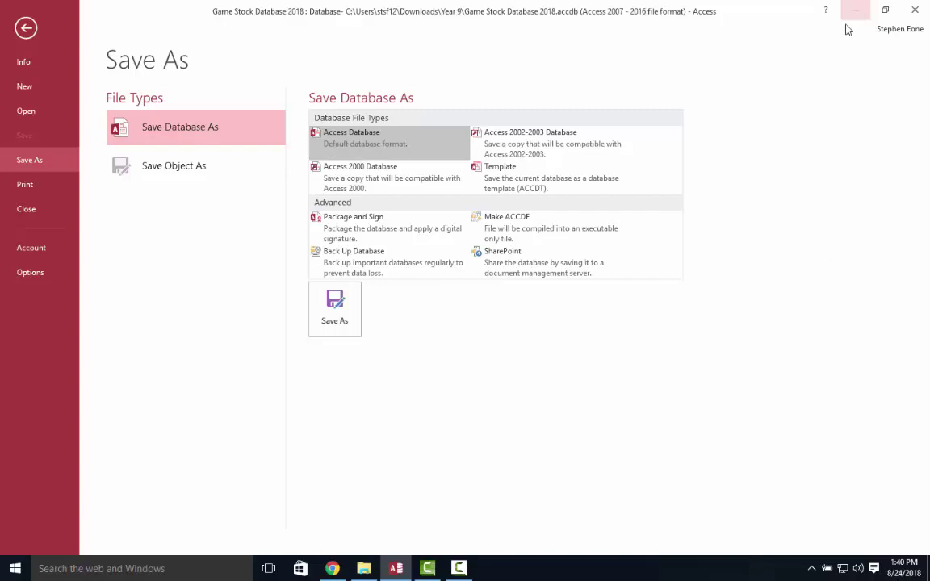
click(459, 567)
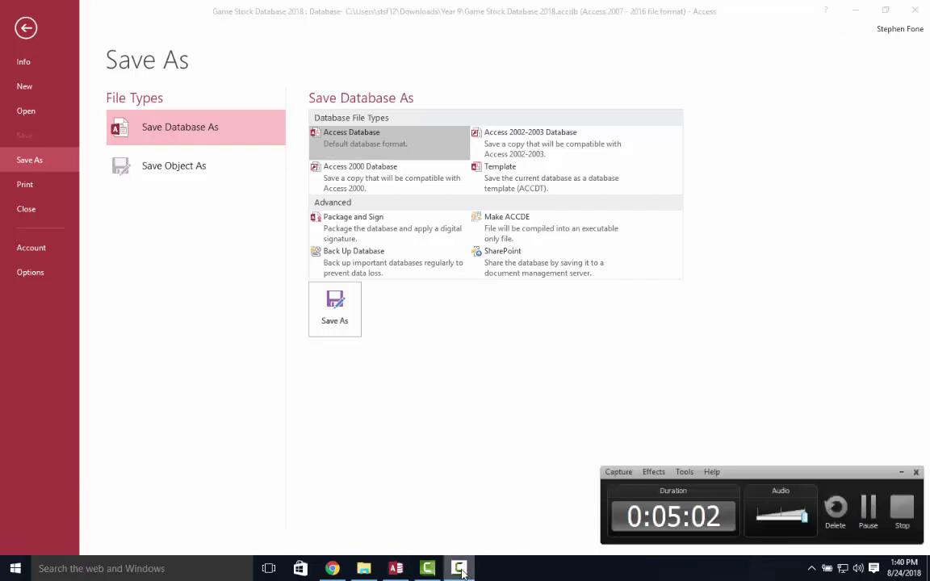